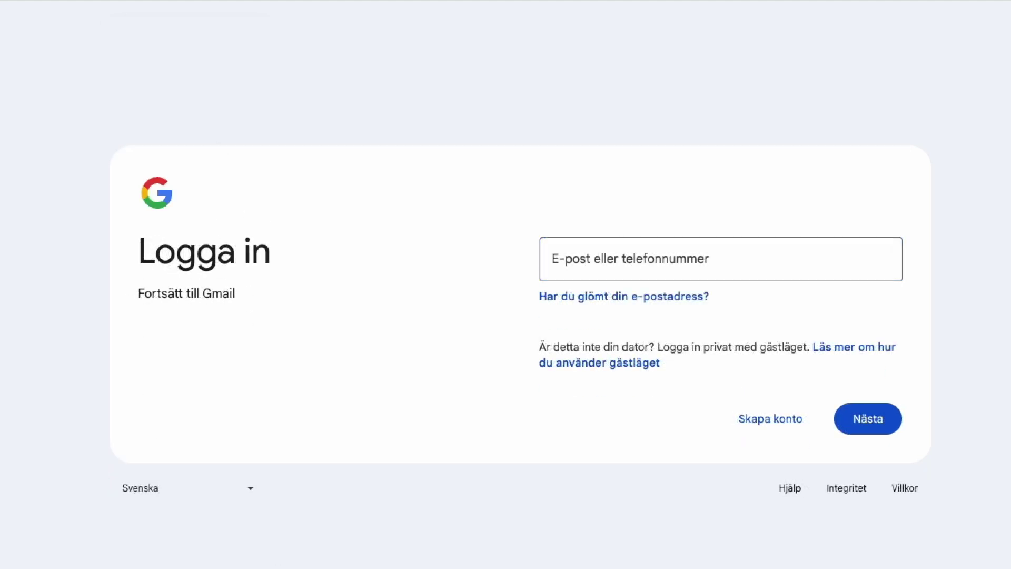
Start a personal-use Google account (För privat bruk), enter the first and last name, and continue.
{"action": "left_click", "coordinate": [771, 418]}
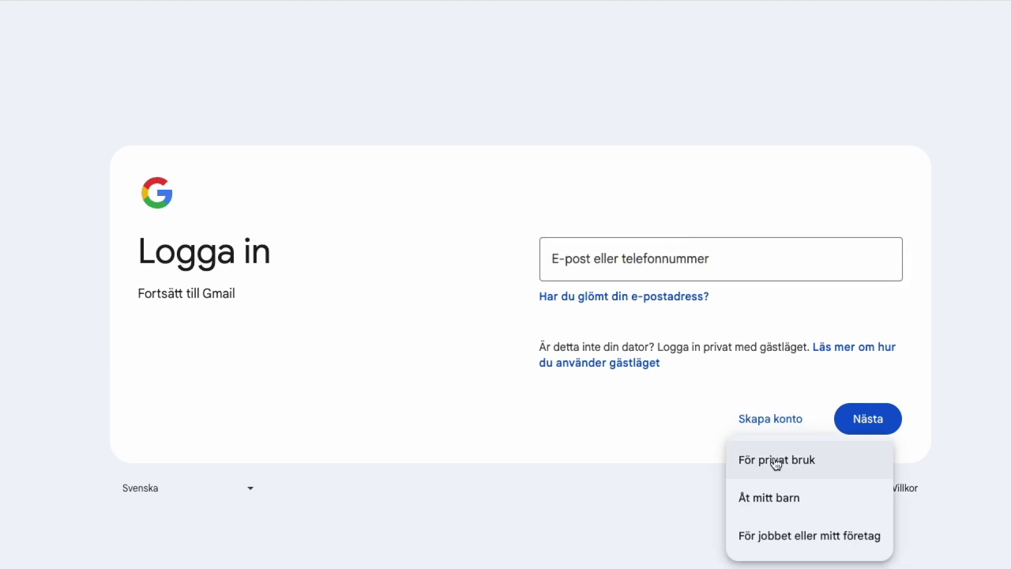
{"action": "left_click", "coordinate": [777, 461]}
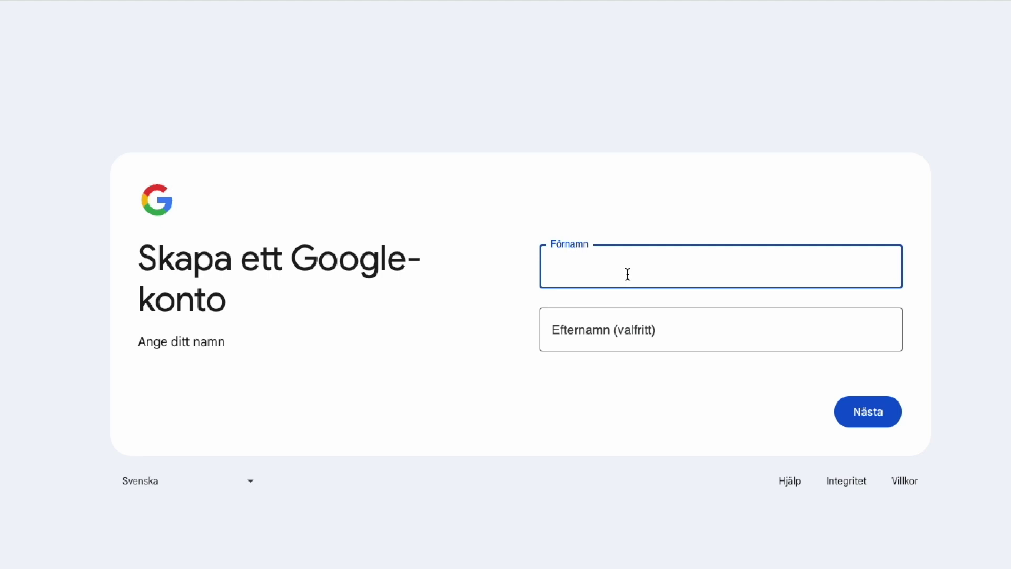
{"action": "key", "text": "Tab"}
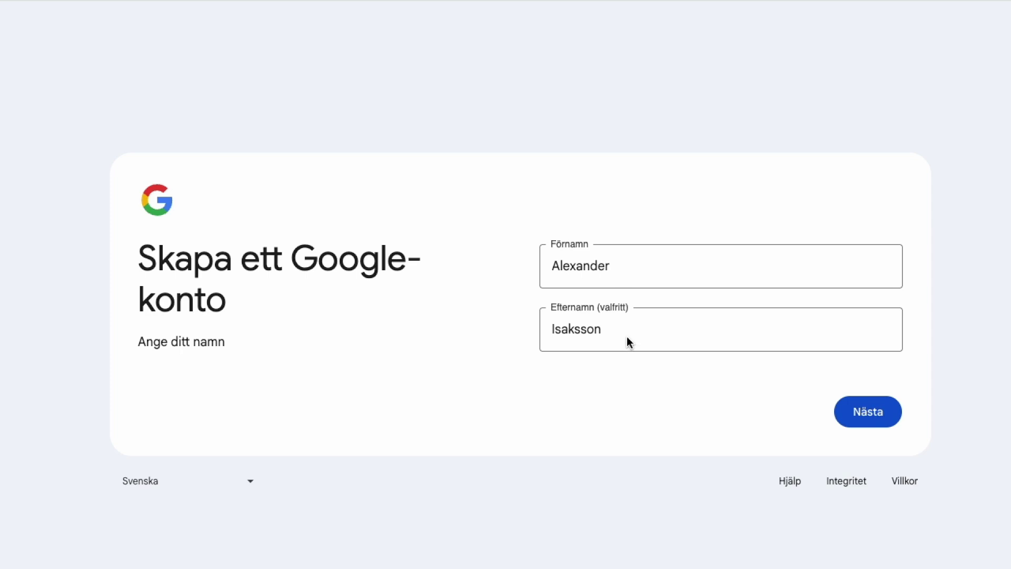
{"action": "left_click", "coordinate": [870, 411]}
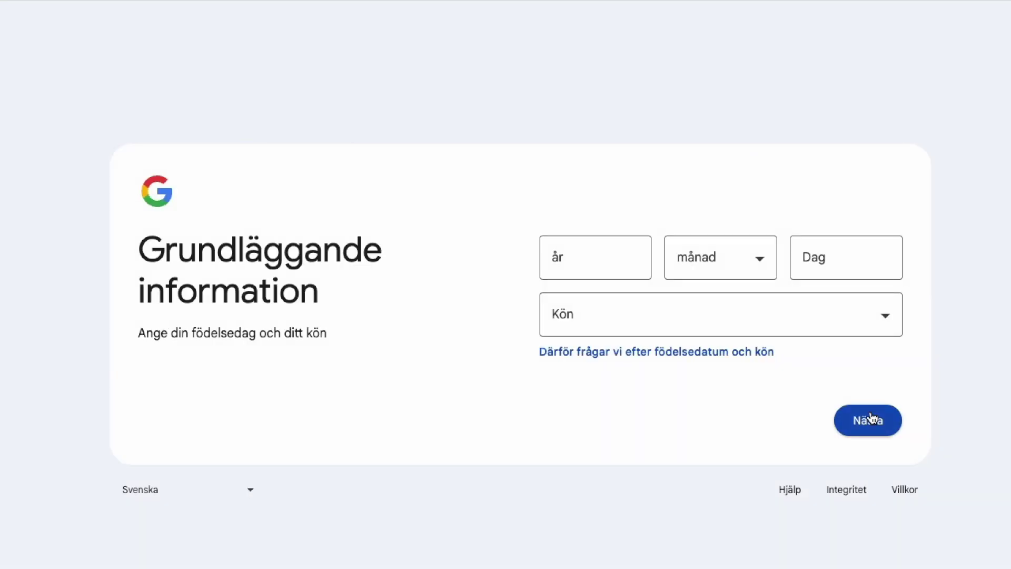
{"action": "left_click", "coordinate": [614, 255]}
{"action": "type", "text": "2006"}
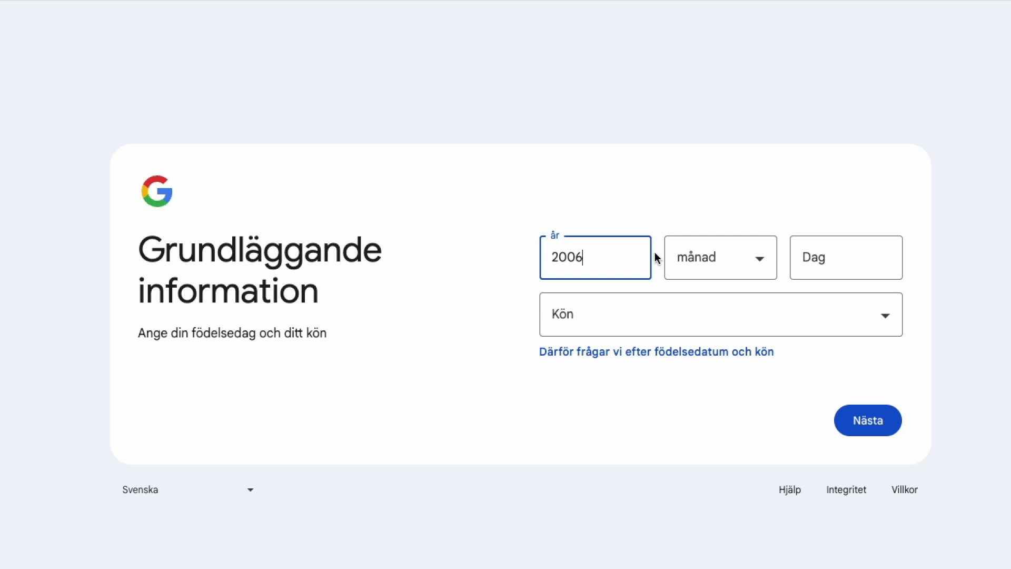
{"action": "left_click", "coordinate": [713, 258]}
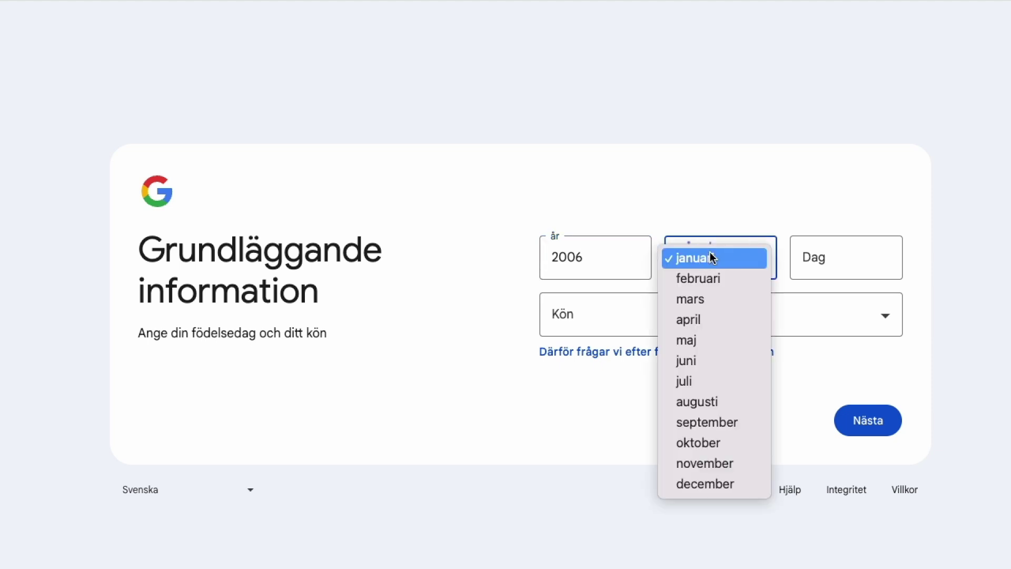
{"action": "left_click", "coordinate": [722, 360]}
{"action": "left_click", "coordinate": [847, 263]}
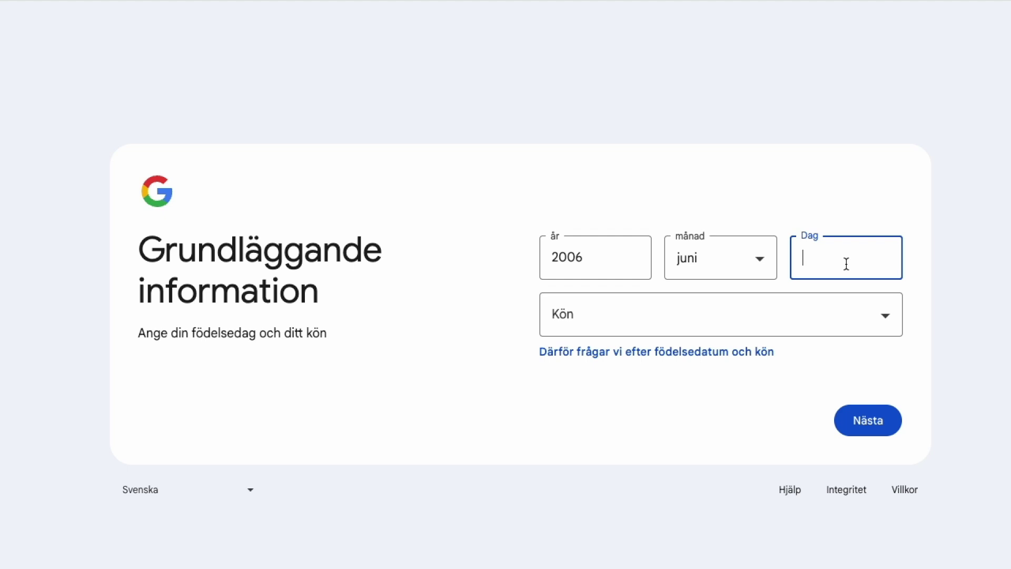
{"action": "type", "text": "08"}
{"action": "left_click", "coordinate": [859, 316]}
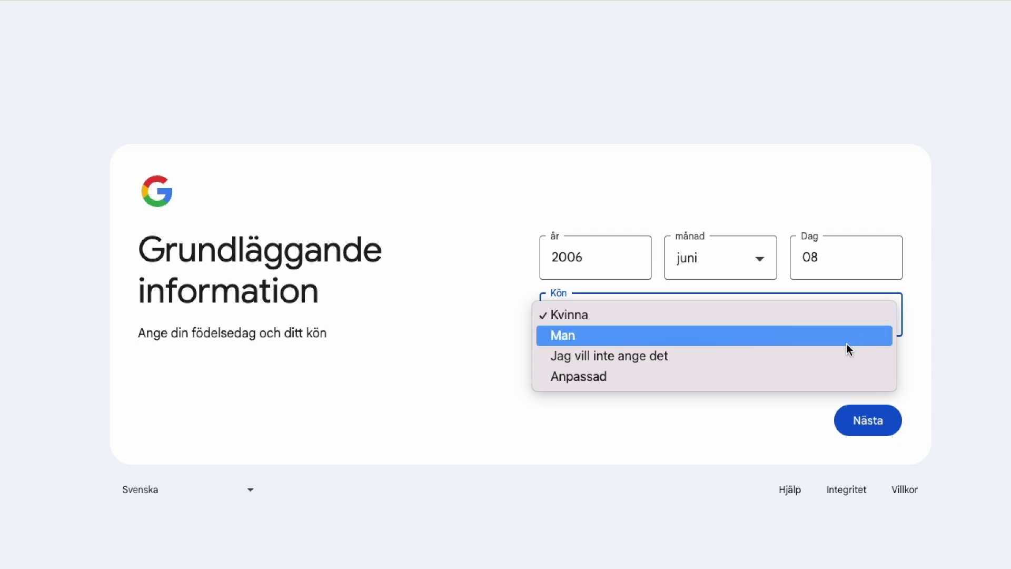
{"action": "left_click", "coordinate": [846, 360]}
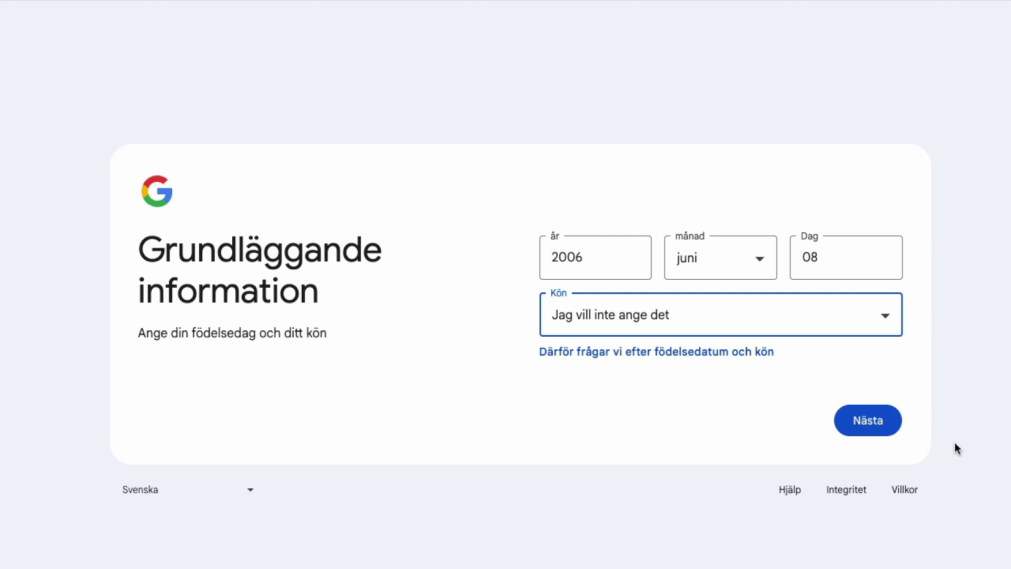
{"action": "left_click", "coordinate": [883, 427]}
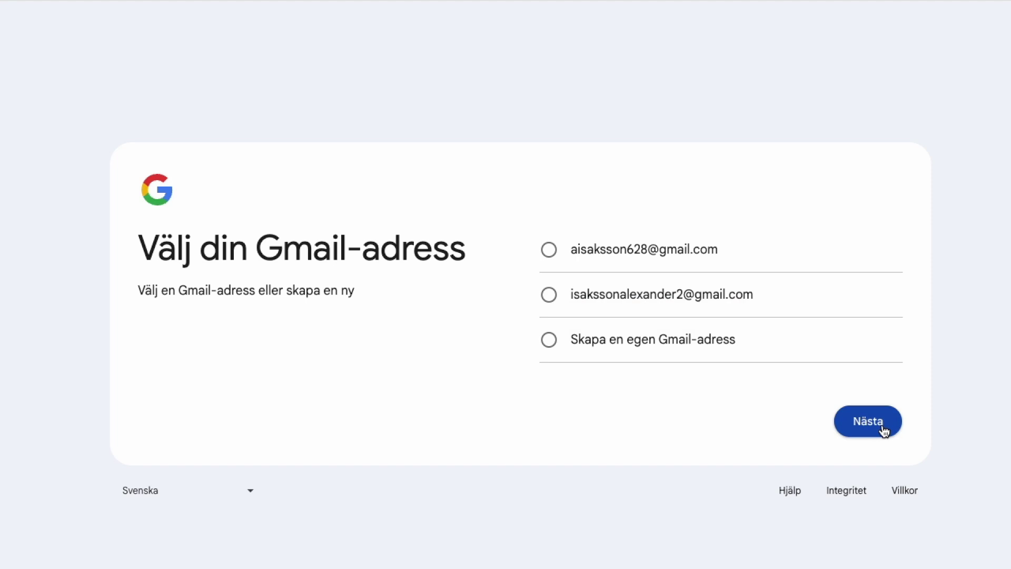
Choose the second suggested Gmail address, then set and confirm the account password.
{"action": "left_click", "coordinate": [550, 296]}
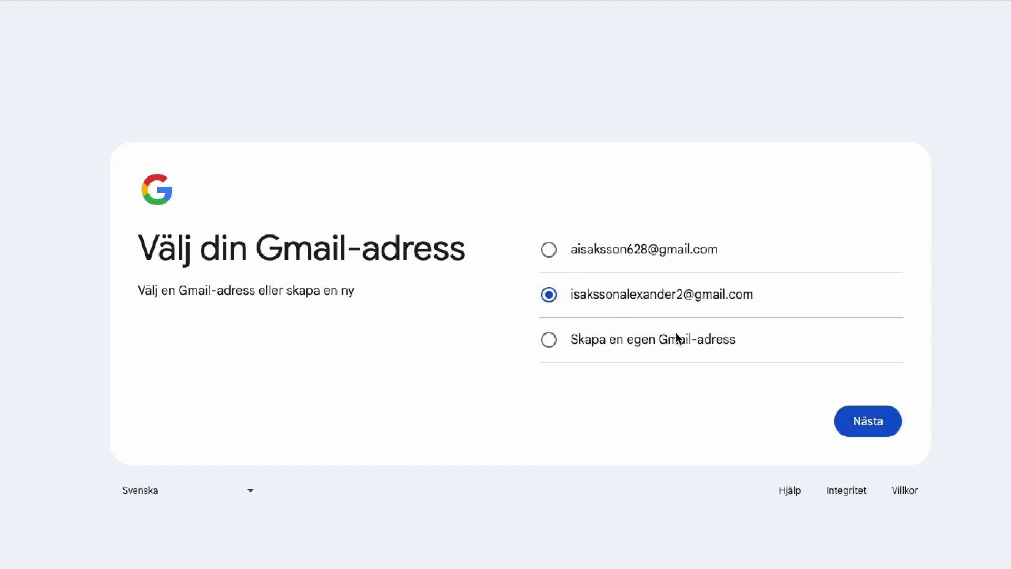
{"action": "left_click", "coordinate": [869, 424]}
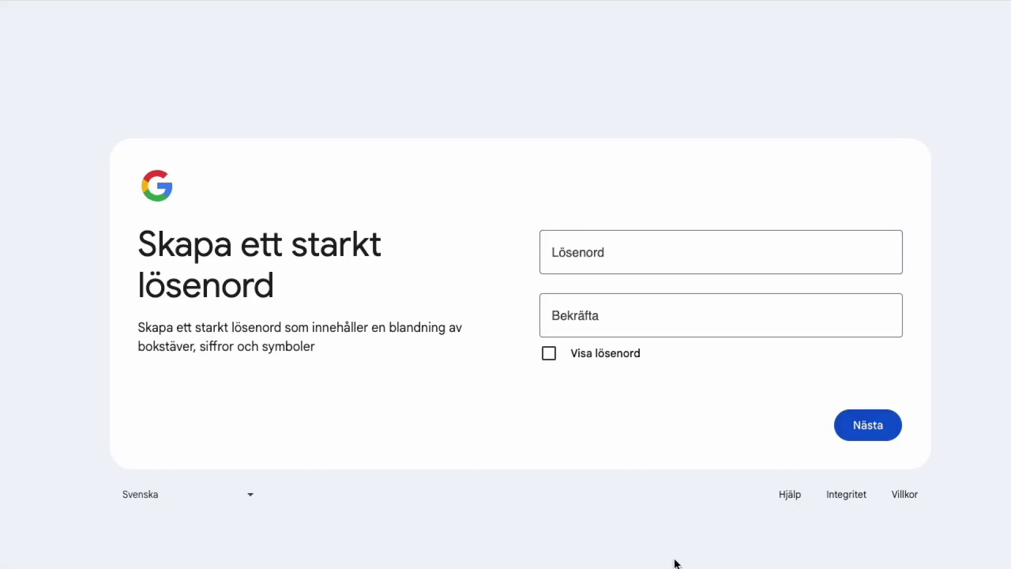
{"action": "left_click", "coordinate": [549, 354]}
{"action": "left_click", "coordinate": [582, 266]}
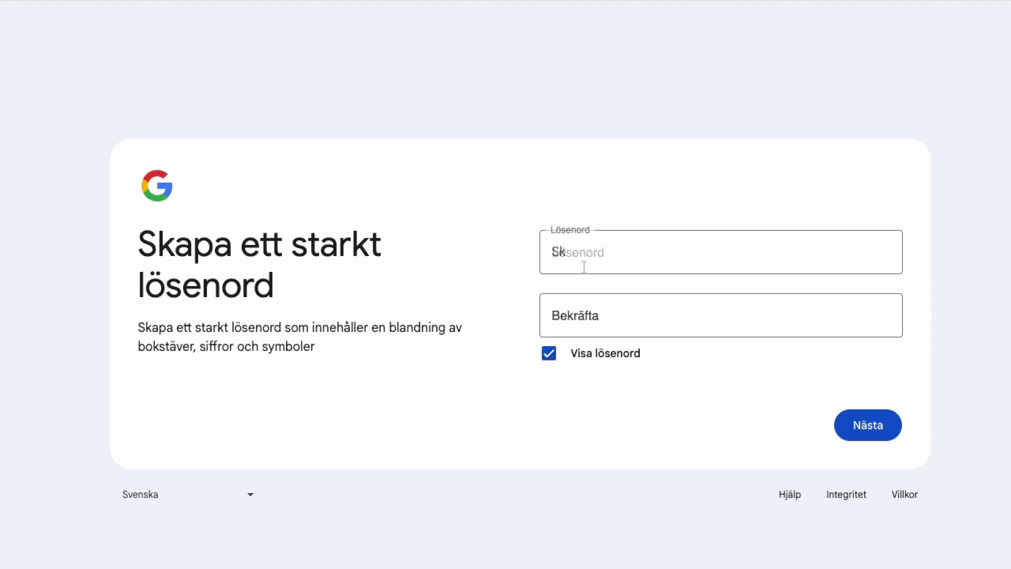
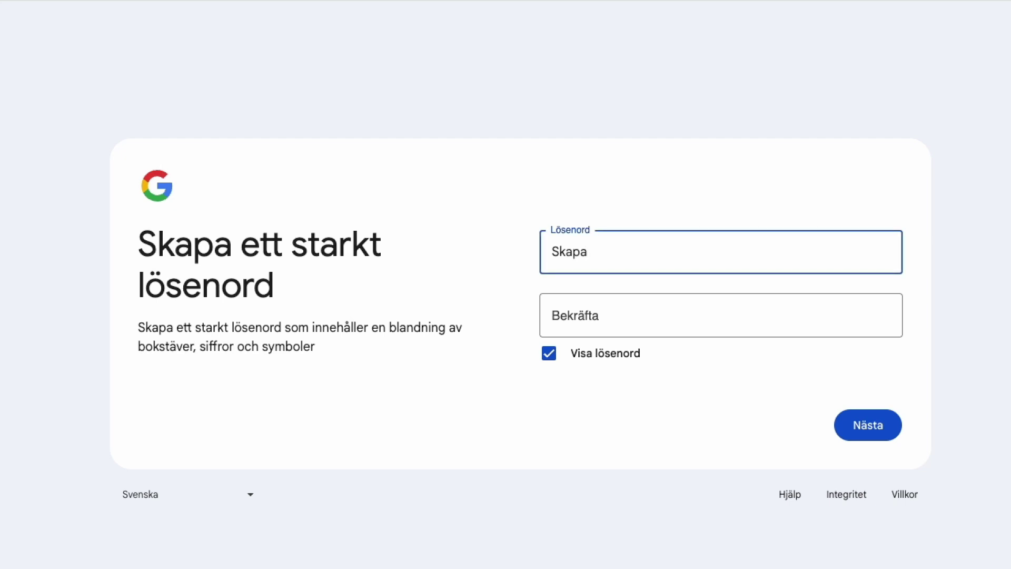
{"action": "key", "text": "Tab"}
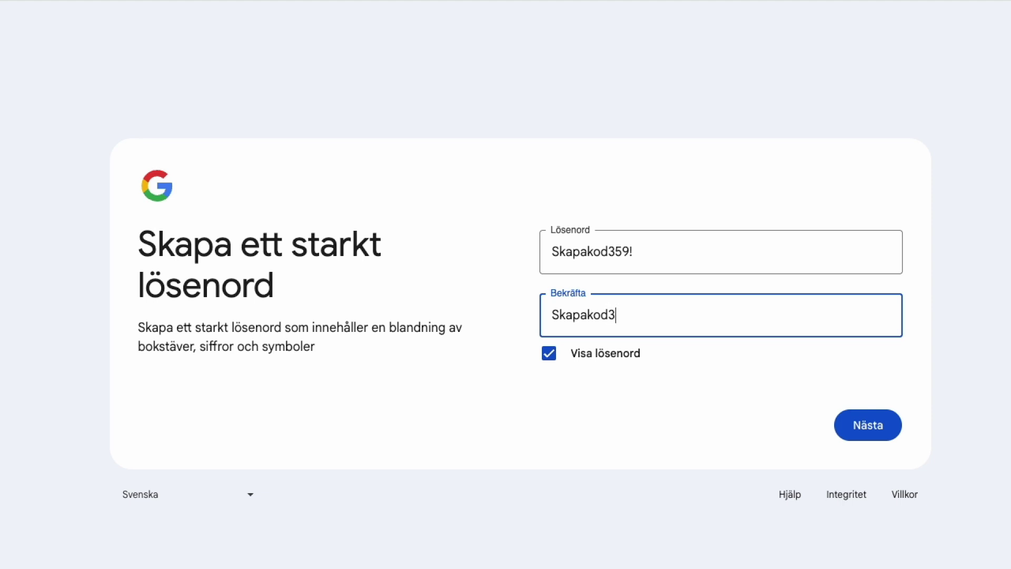
{"action": "left_click", "coordinate": [549, 355]}
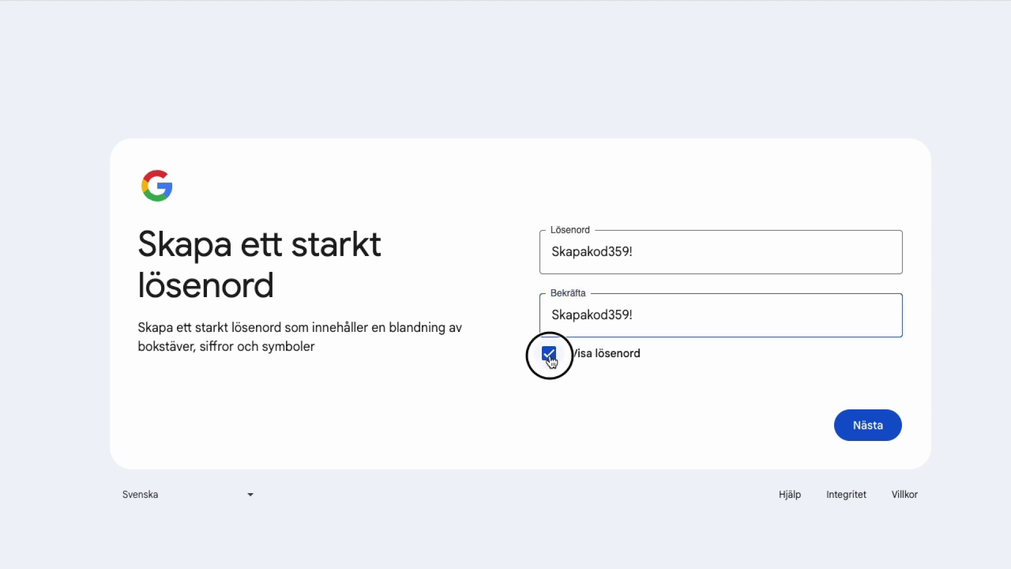
{"action": "left_click", "coordinate": [858, 433]}
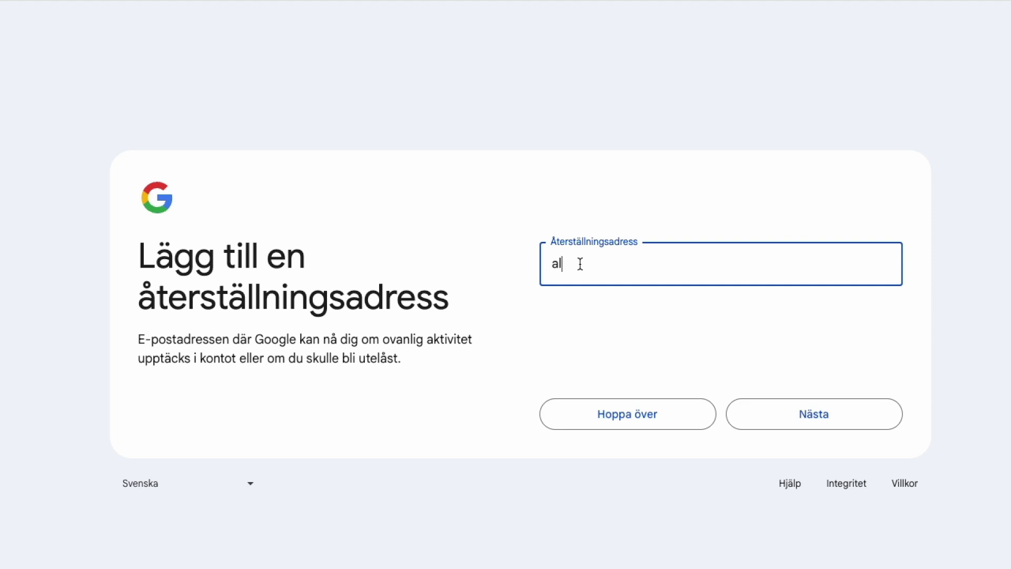
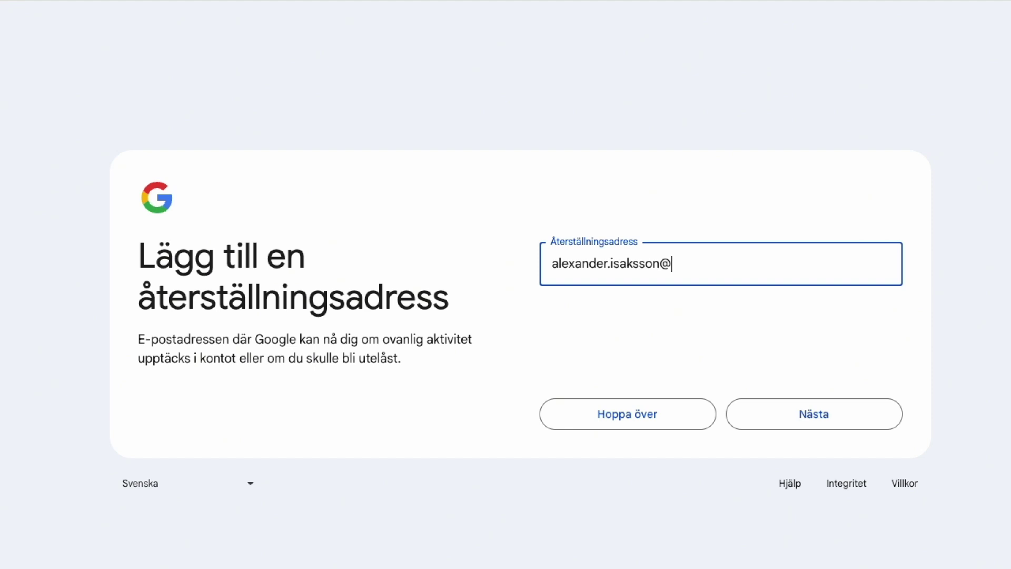
Enter the recovery e-mail address, fixing a typo, and continue.
{"action": "left_click", "coordinate": [817, 416]}
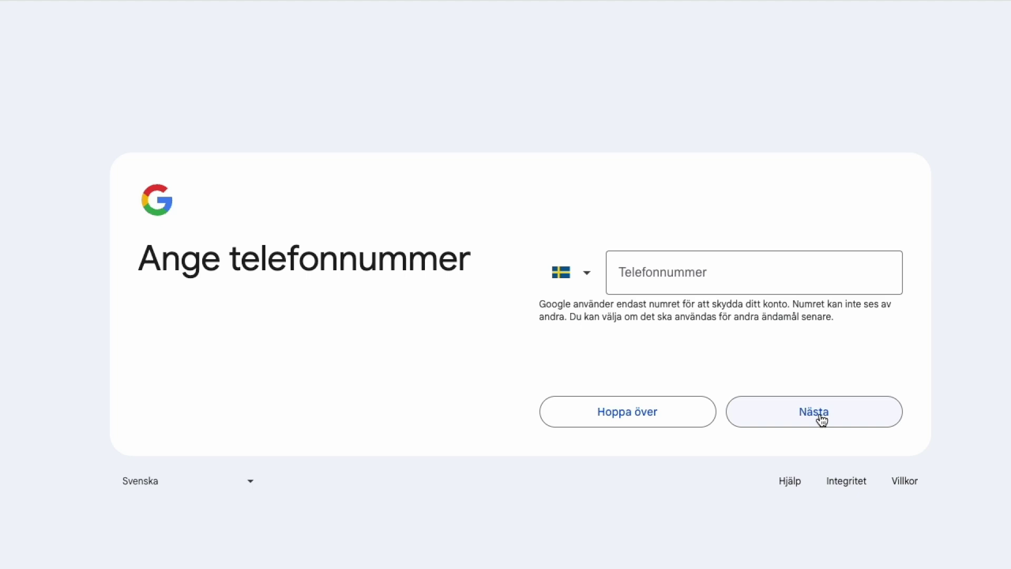
Enter the recovery phone number and continue to the account review page.
{"action": "left_click", "coordinate": [677, 274]}
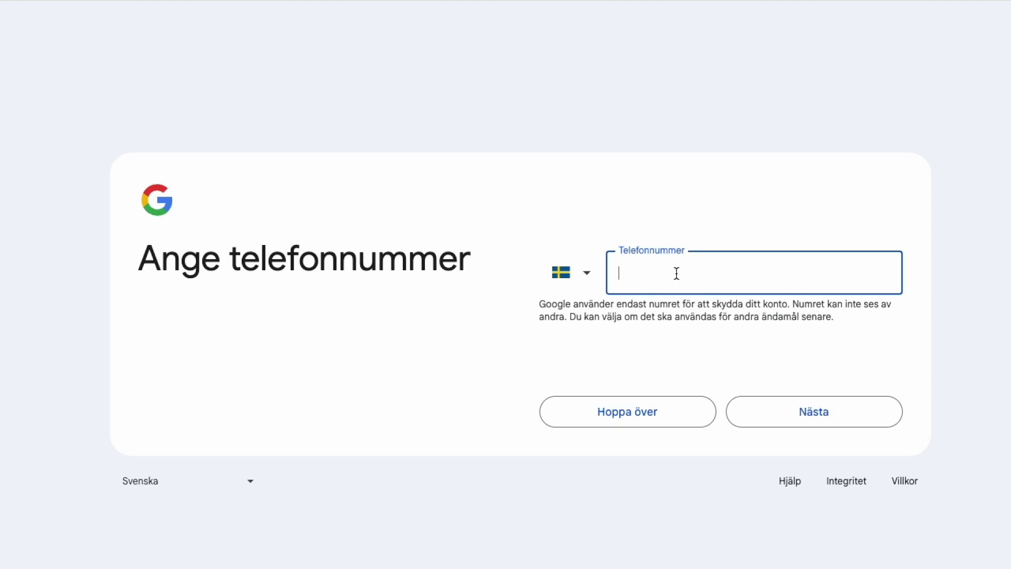
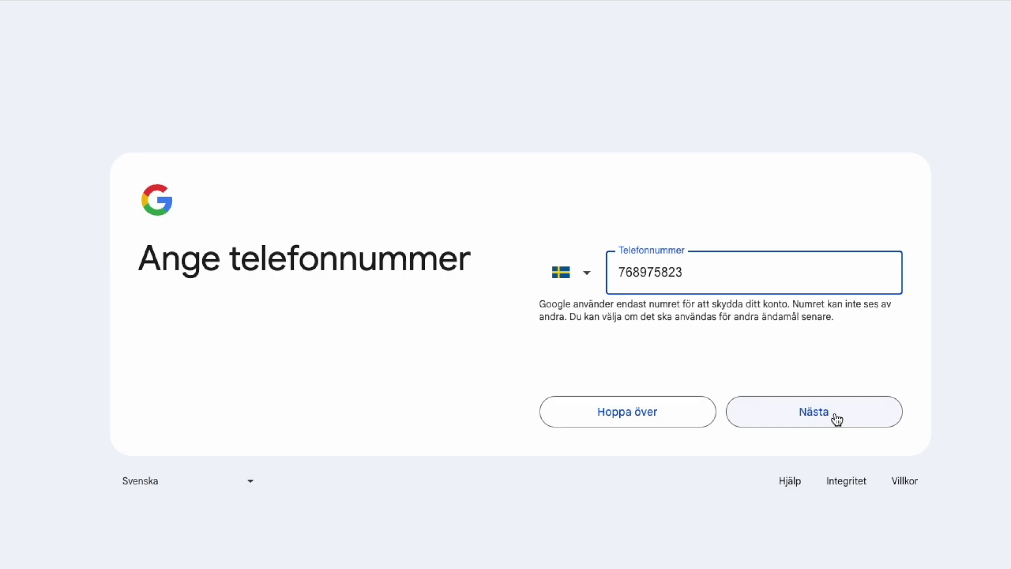
{"action": "left_click", "coordinate": [836, 418]}
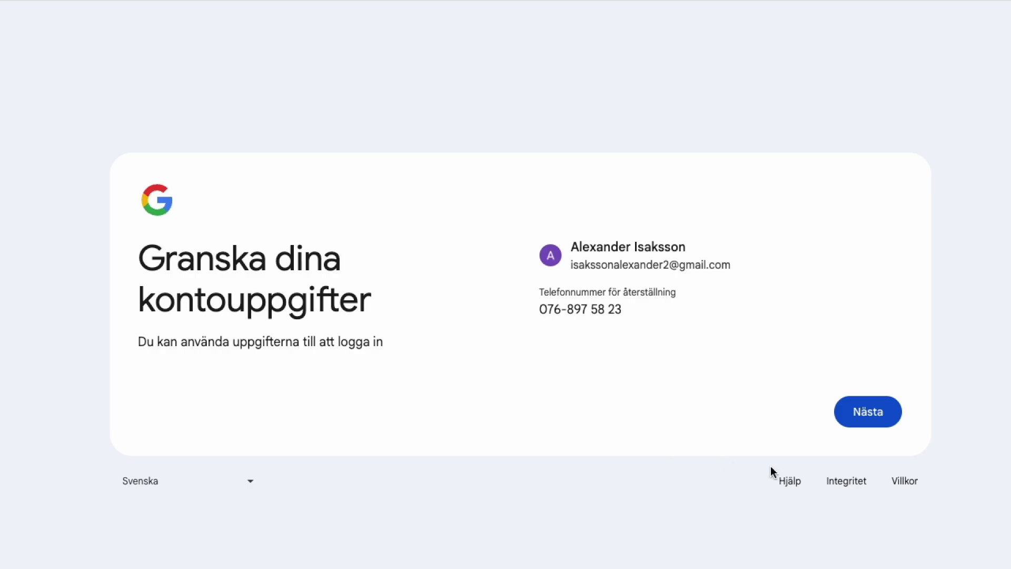
Accept the account details, choose Express (ett steg) settings, and reject all personalisation with Avvisa alla.
{"action": "left_click", "coordinate": [869, 416]}
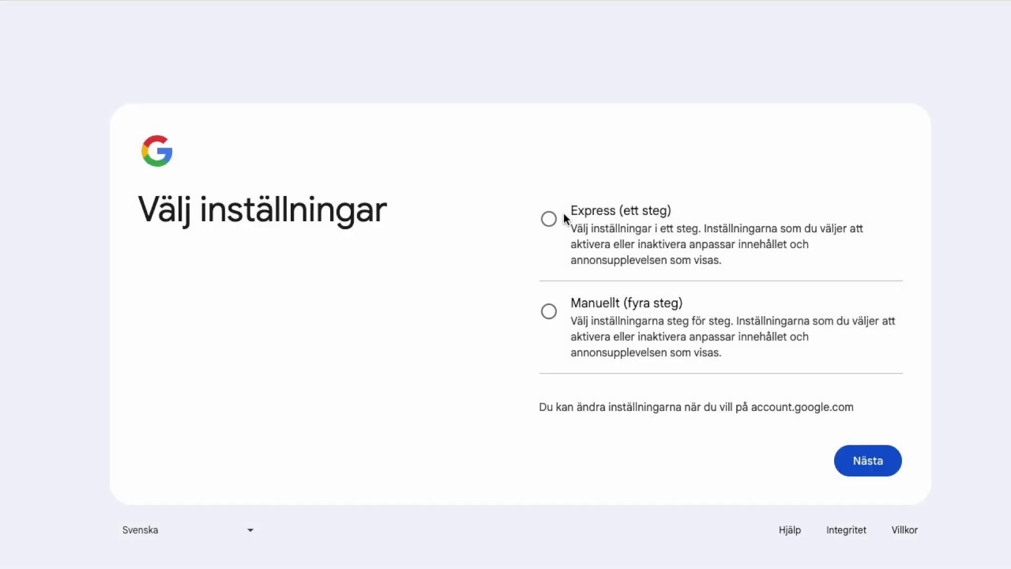
{"action": "left_click", "coordinate": [551, 222]}
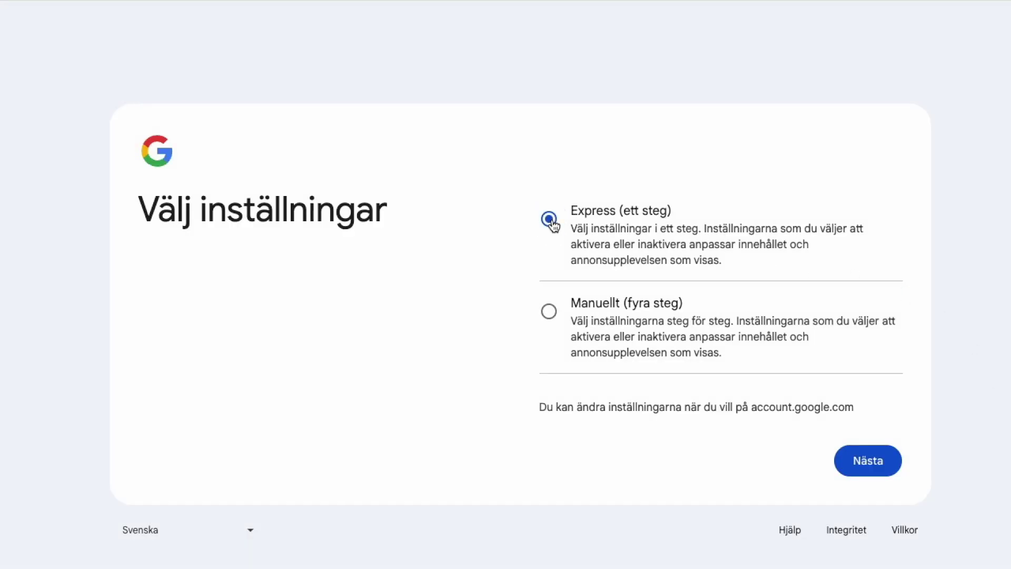
{"action": "left_click", "coordinate": [868, 462]}
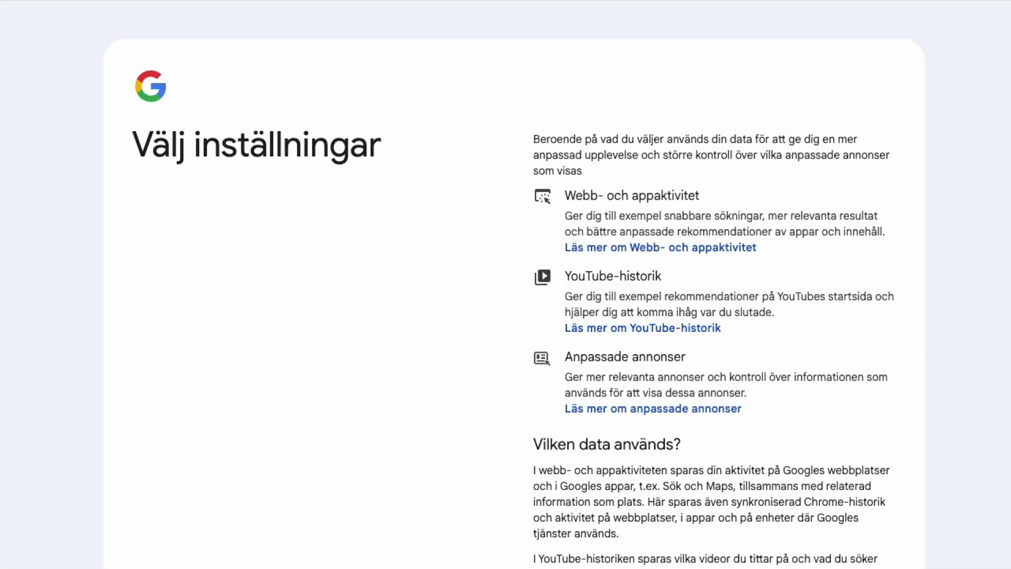
{"action": "scroll", "coordinate": [712, 316], "scroll_direction": "down", "scroll_amount": 5}
{"action": "scroll", "coordinate": [711, 285], "scroll_direction": "down", "scroll_amount": 6}
{"action": "scroll", "coordinate": [711, 285], "scroll_direction": "down", "scroll_amount": 3}
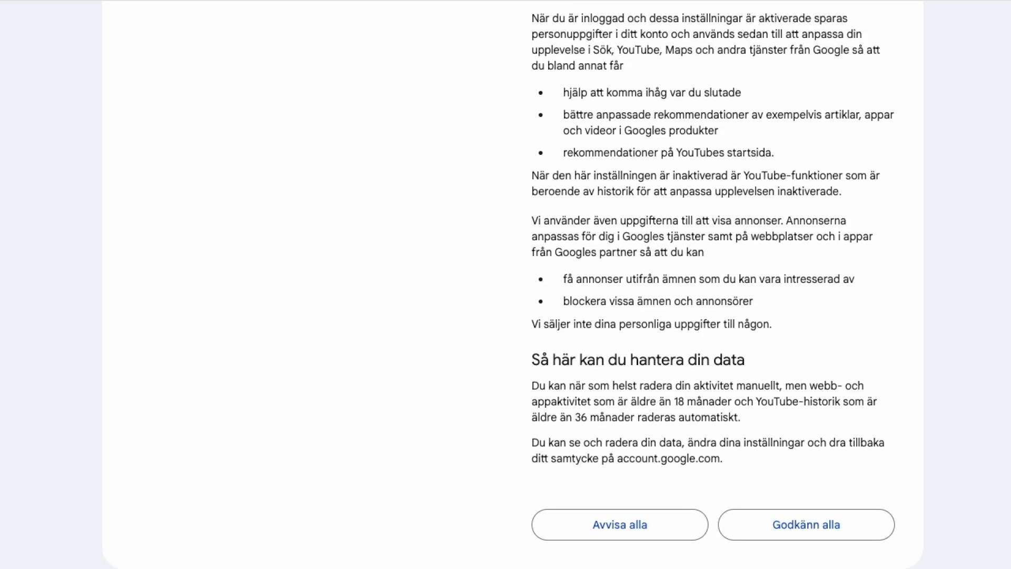
{"action": "left_click", "coordinate": [620, 526]}
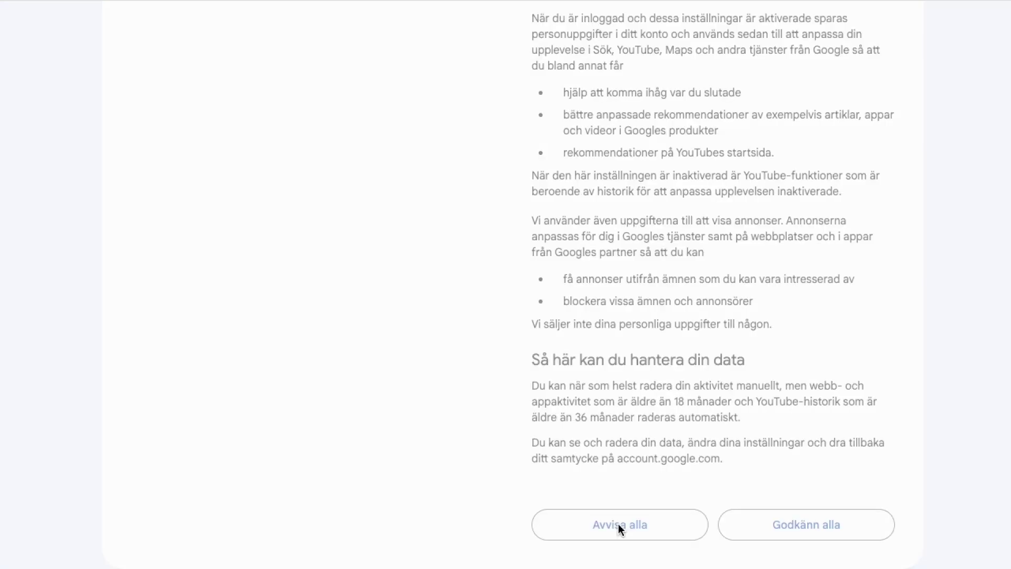
{"action": "scroll", "coordinate": [711, 285], "scroll_direction": "down", "scroll_amount": 6}
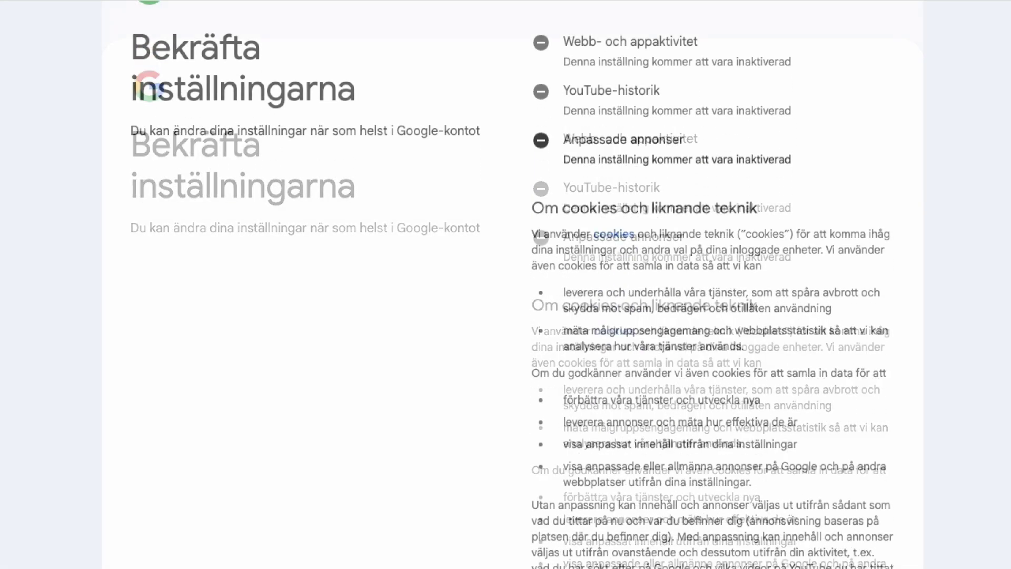
{"action": "scroll", "coordinate": [711, 285], "scroll_direction": "down", "scroll_amount": 1}
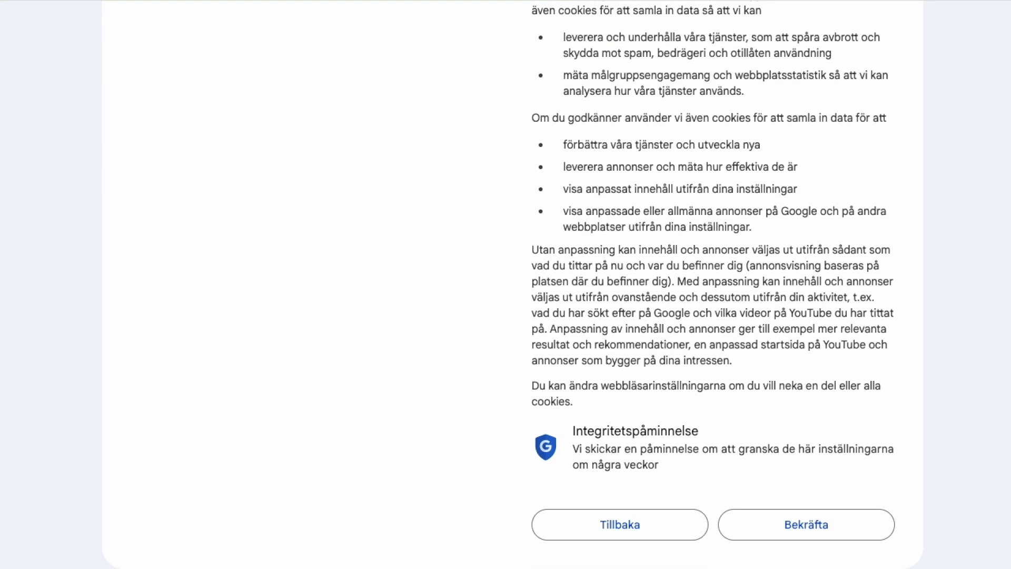
Confirm the settings, agree to the terms with Jag godkänner, and land in the new Gmail inbox.
{"action": "left_click", "coordinate": [790, 524]}
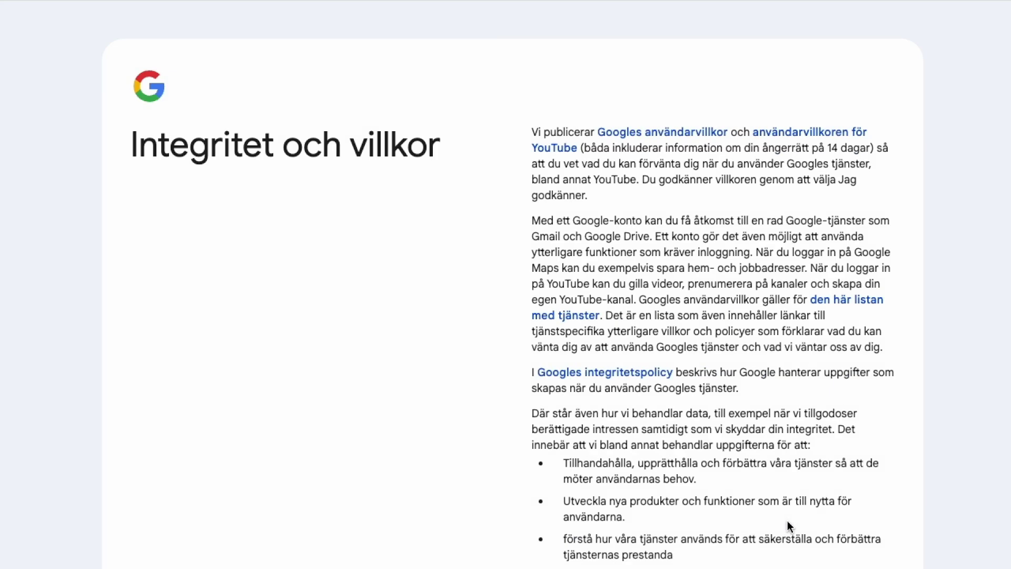
{"action": "scroll", "coordinate": [711, 284], "scroll_direction": "down", "scroll_amount": 10}
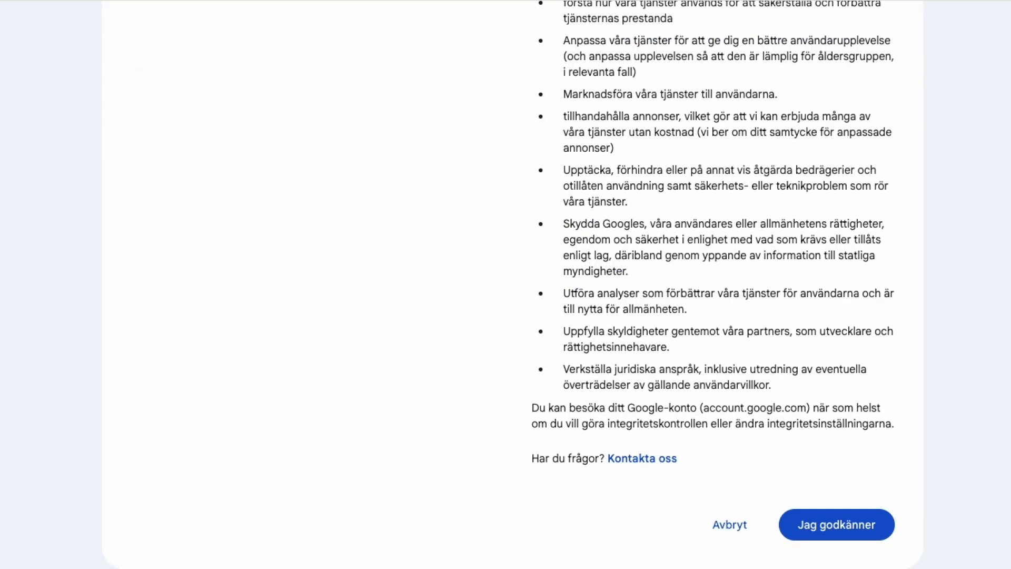
{"action": "left_click", "coordinate": [825, 528]}
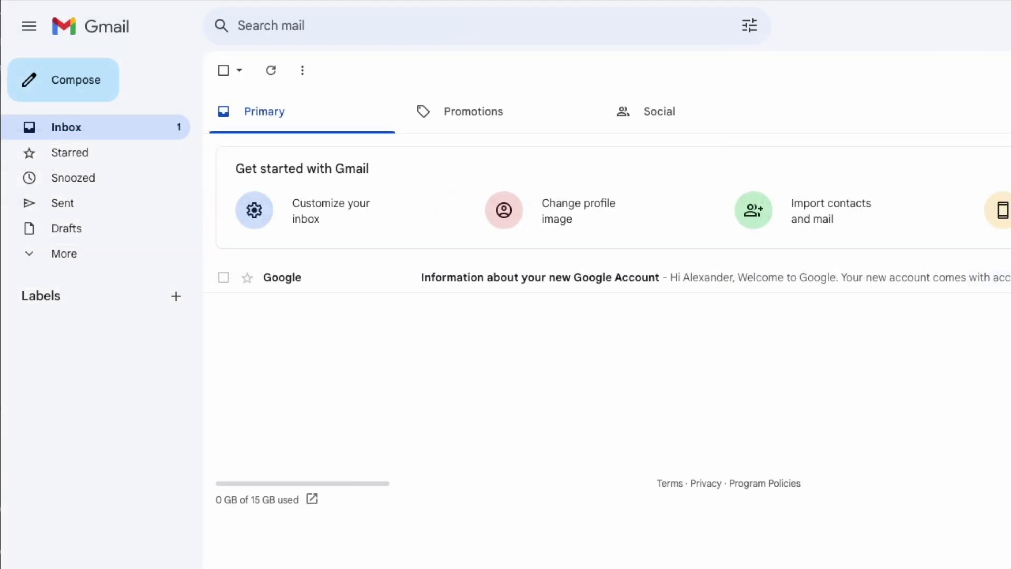
{"action": "left_click", "coordinate": [70, 132]}
Compose a new email to the Yahoo recipient address with subject 'testing'.
{"action": "left_click", "coordinate": [69, 88]}
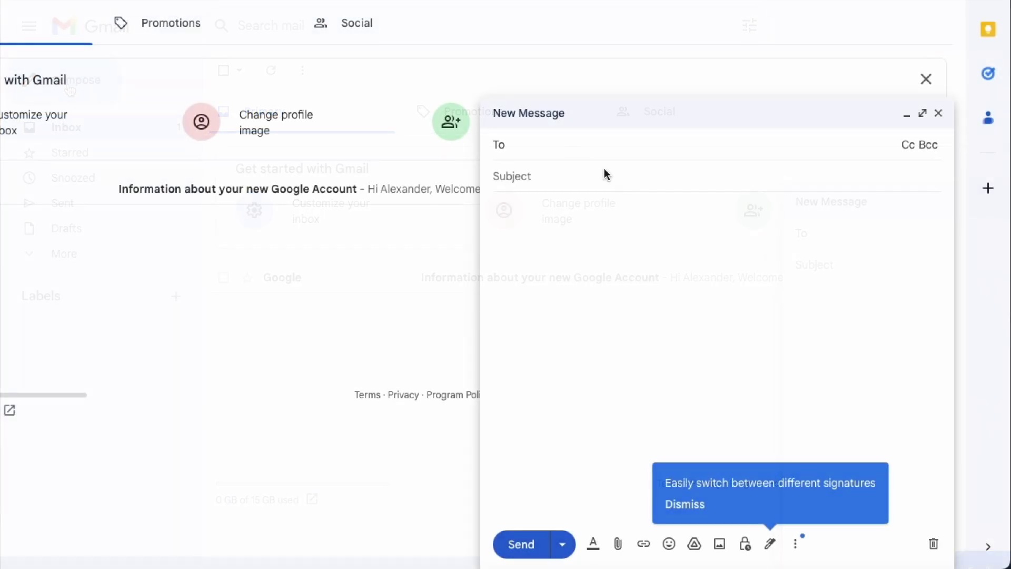
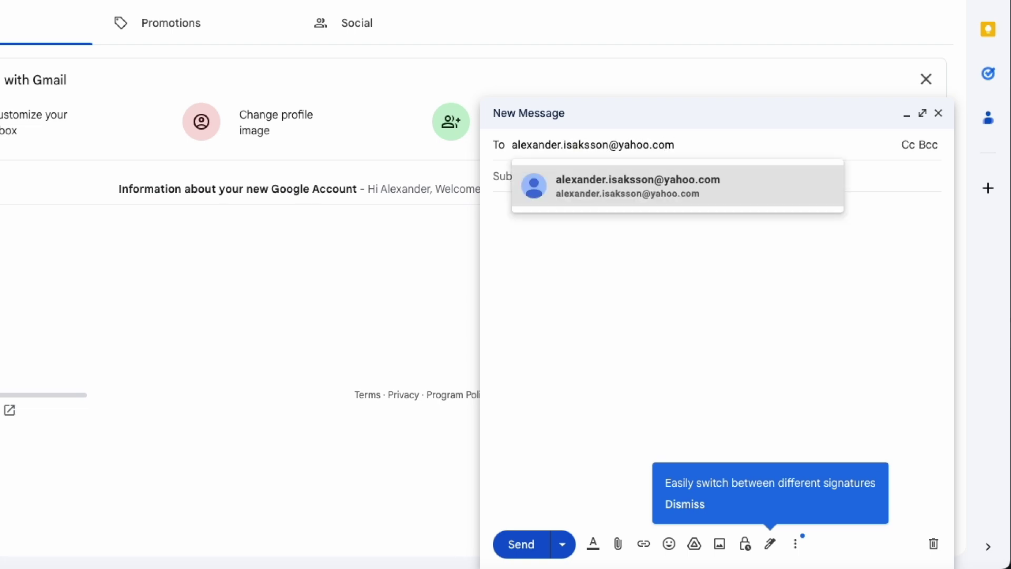
{"action": "left_click", "coordinate": [683, 197]}
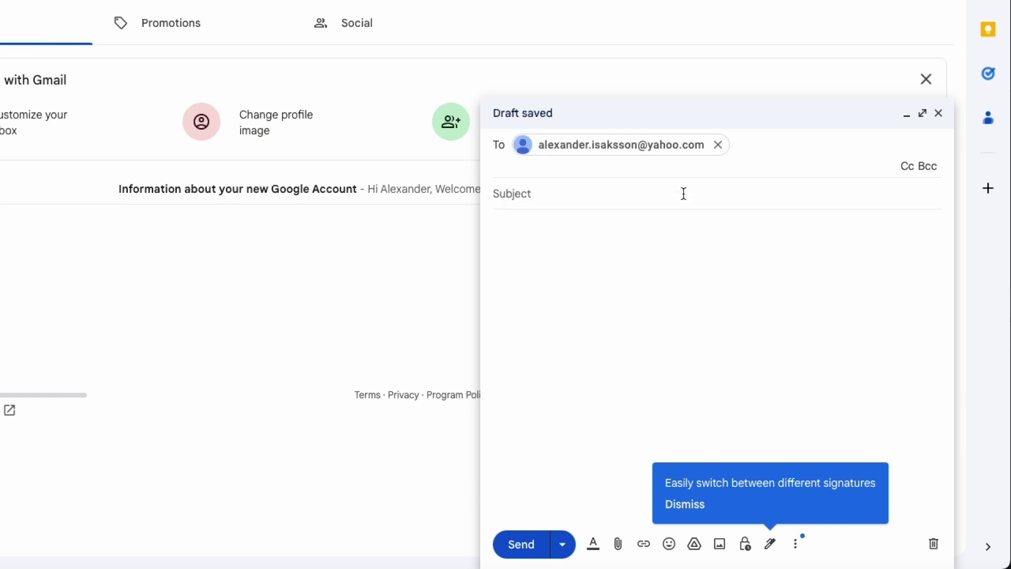
{"action": "key", "text": "Tab"}
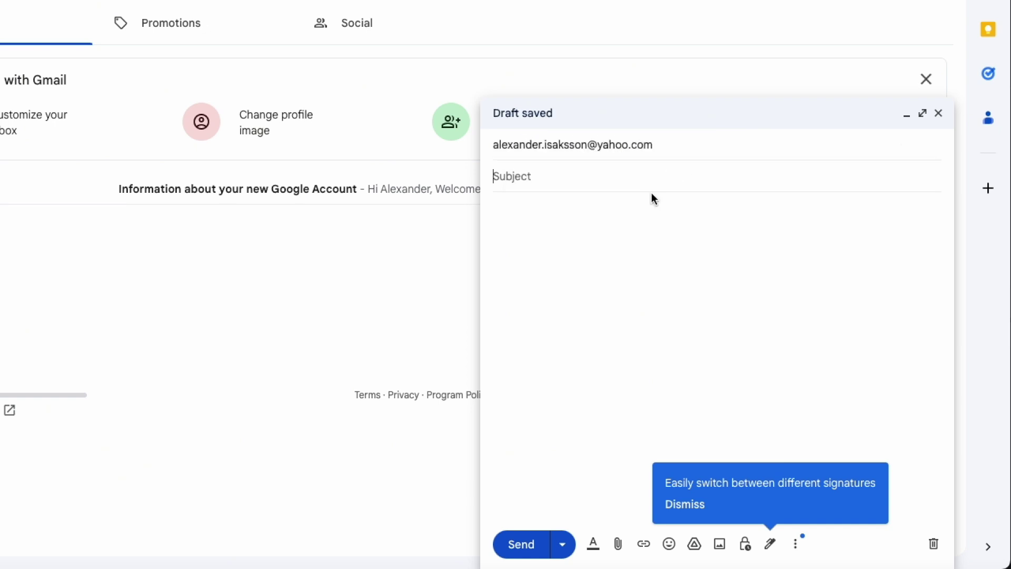
{"action": "type", "text": "testing"}
Write the body 'Looking good?' with 'Testperson' on the next line, then send it.
{"action": "left_click", "coordinate": [623, 223]}
{"action": "type", "text": "Looking "}
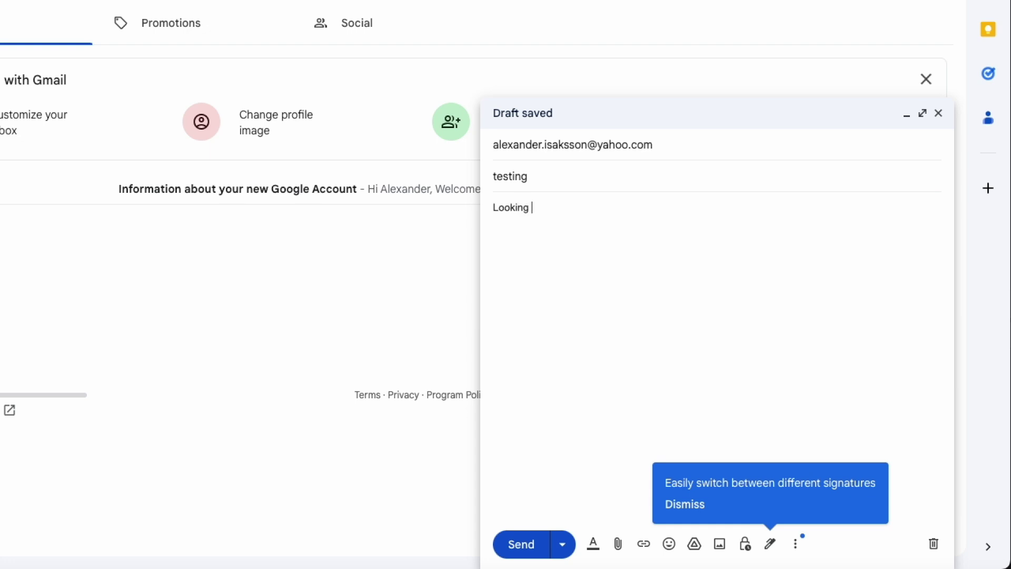
{"action": "type", "text": "good?"}
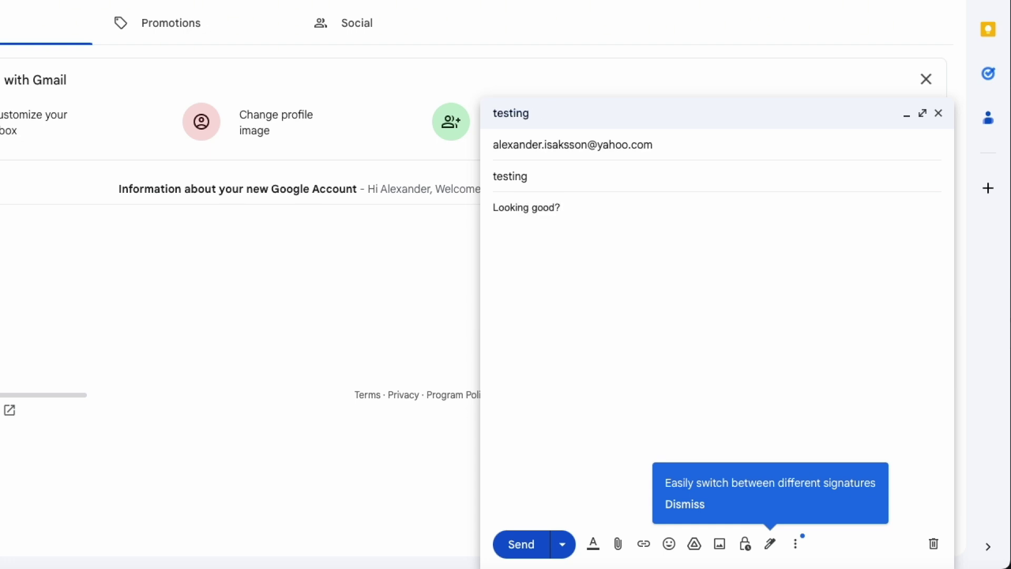
{"action": "key", "text": "Return"}
{"action": "key", "text": "Return"}
{"action": "type", "text": "Testperson"}
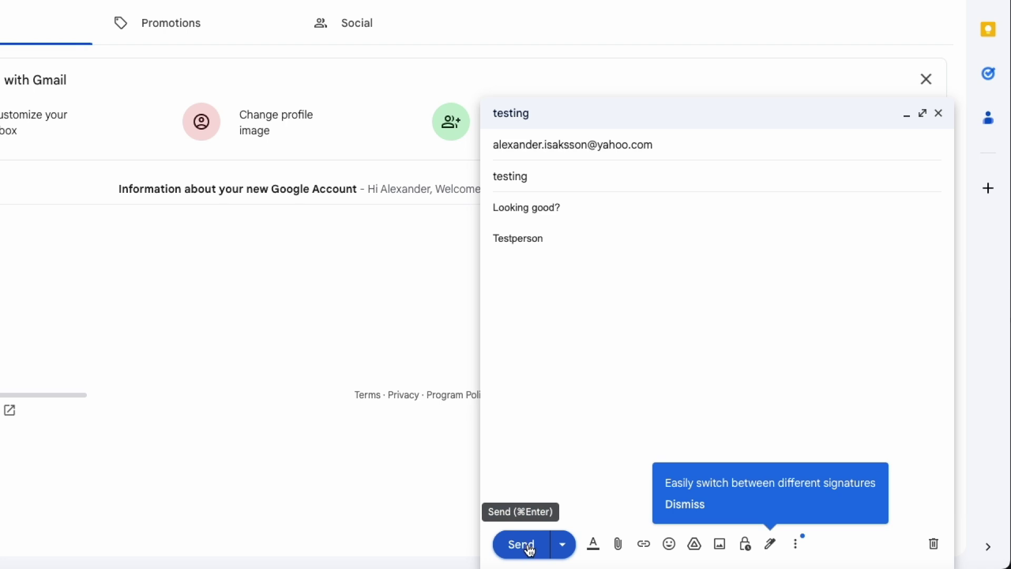
{"action": "left_click", "coordinate": [531, 551]}
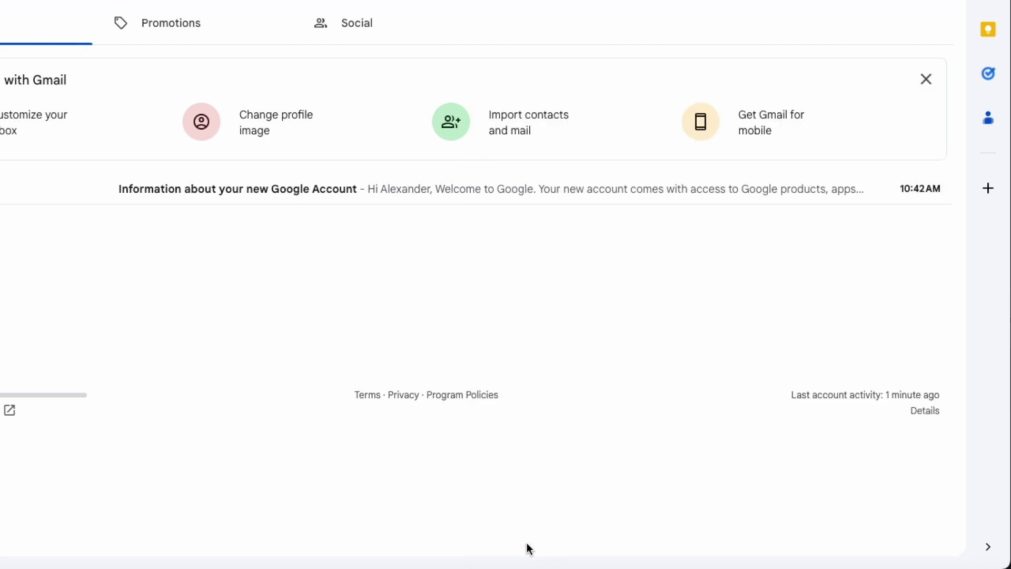